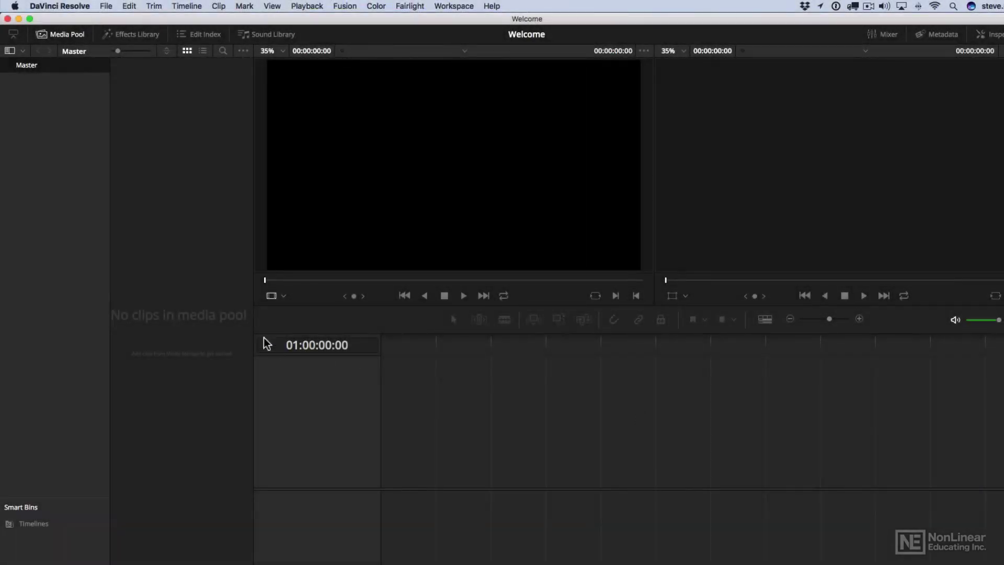
# - Open Project Settings from the menu bar to reach the Master Settings timeline format
pyautogui.click(60, 5)
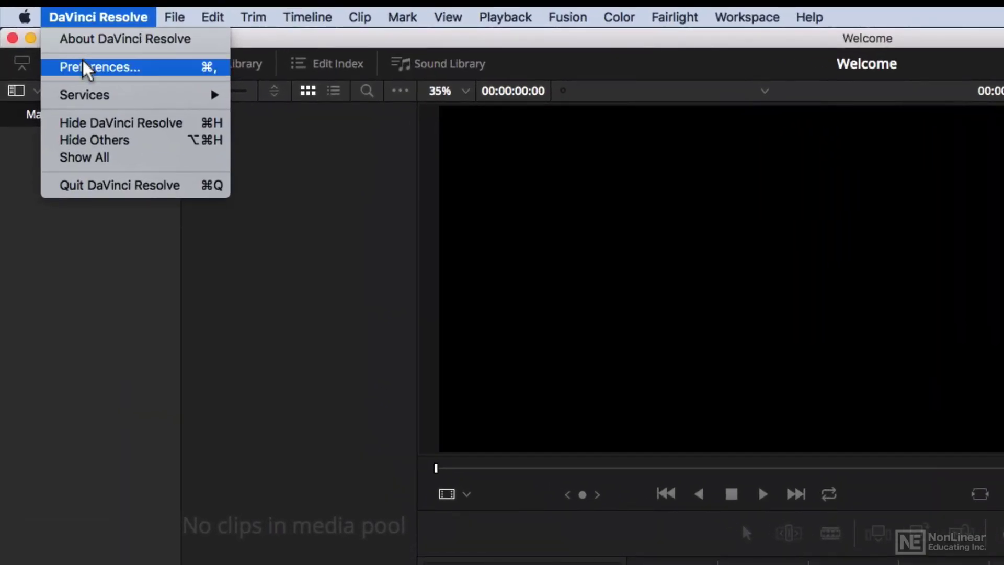
pyautogui.moveTo(177, 8)
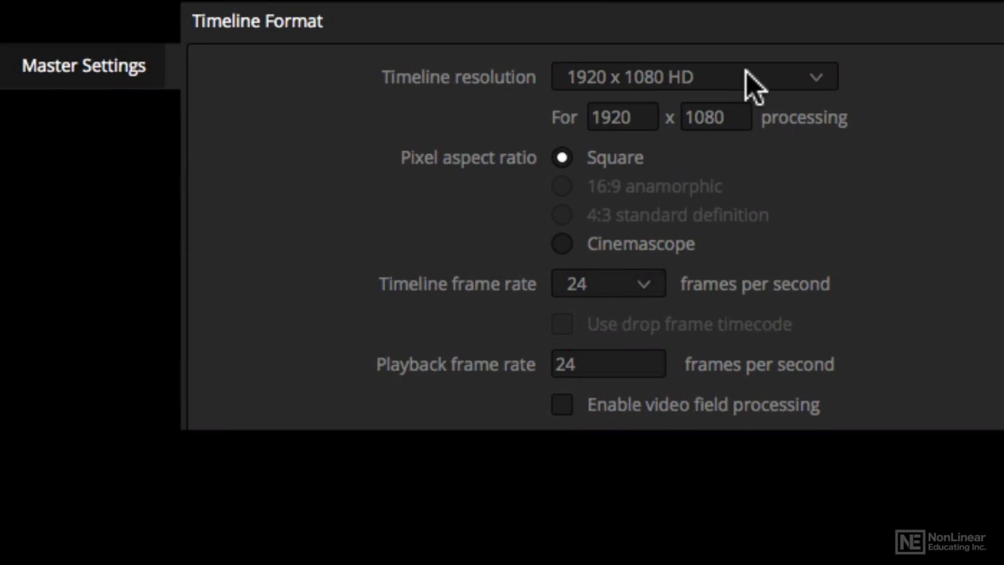
# - Set timeline resolution to 1920 x 1080 HD, and timeline and playback frame rates to 23.976
pyautogui.click(746, 70)
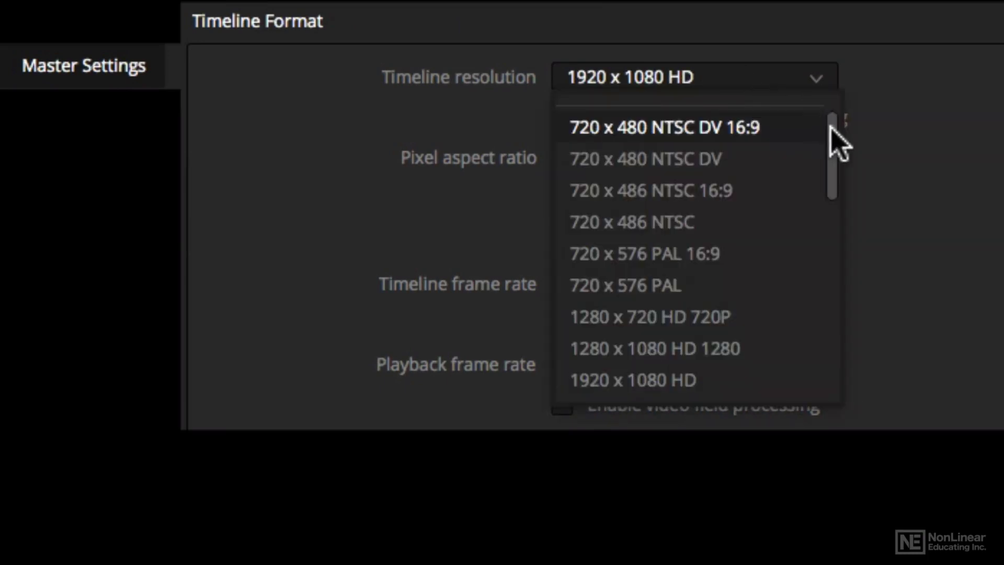
pyautogui.moveTo(839, 146); pyautogui.dragTo(832, 335)
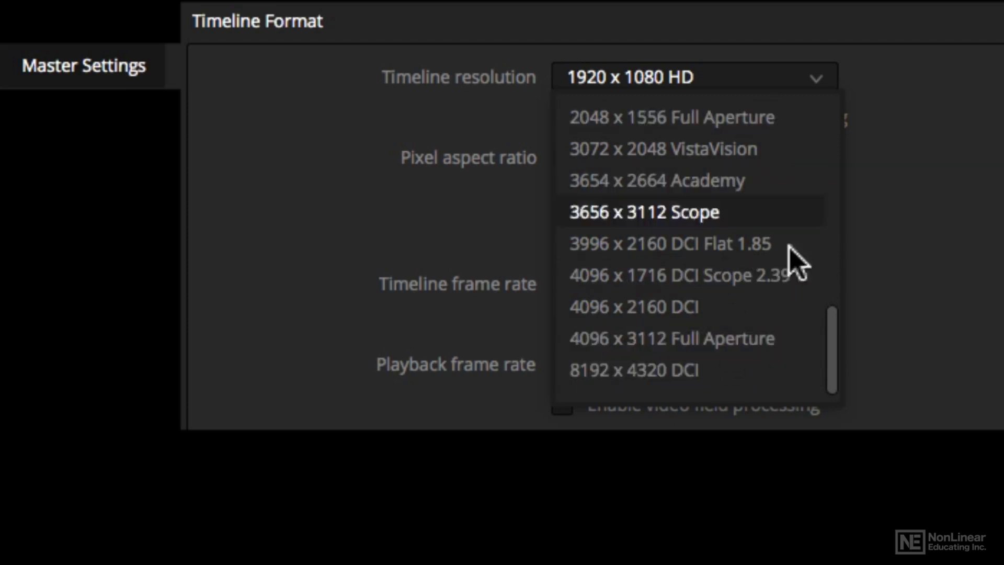
pyautogui.moveTo(833, 352); pyautogui.dragTo(718, 202)
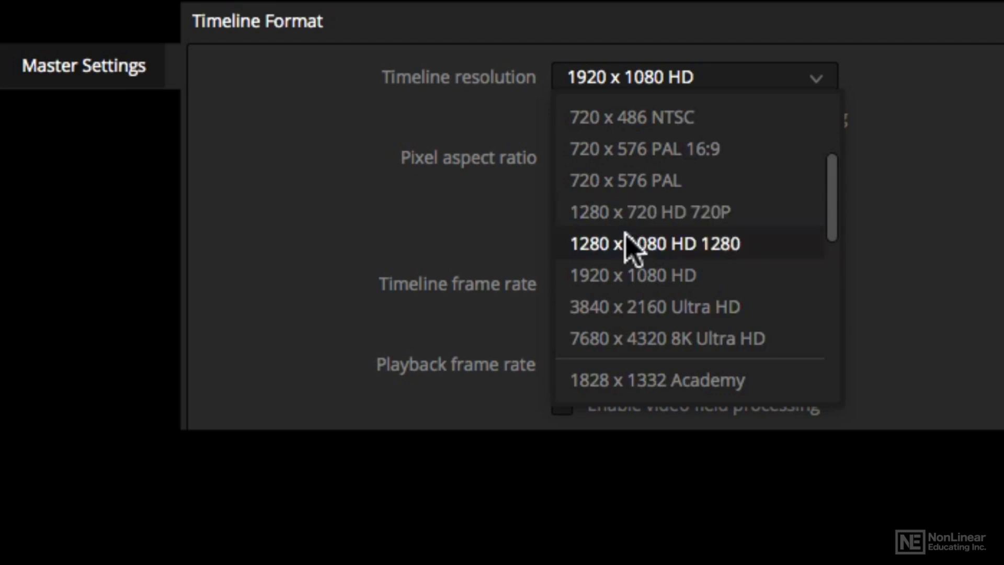
pyautogui.click(691, 277)
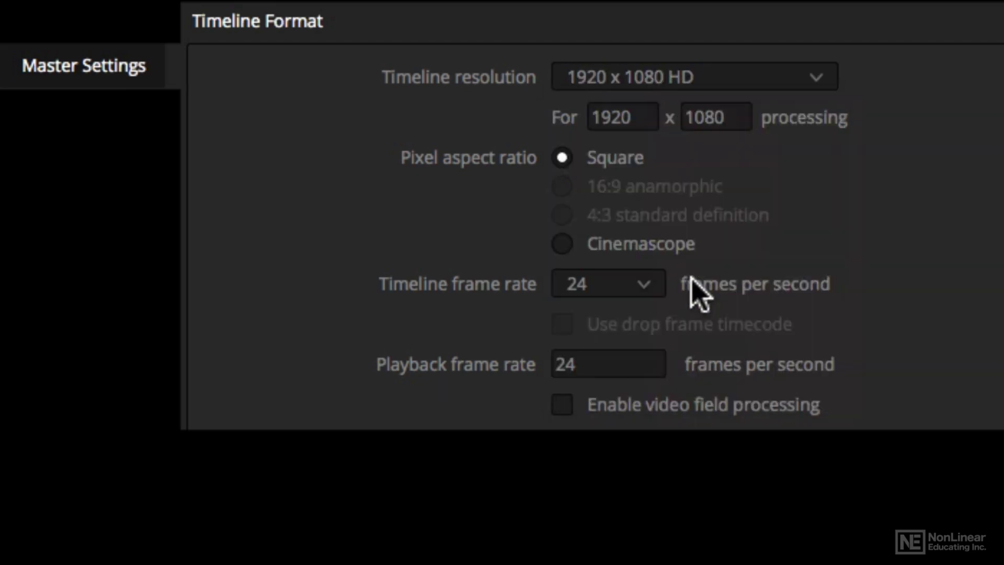
pyautogui.click(635, 286)
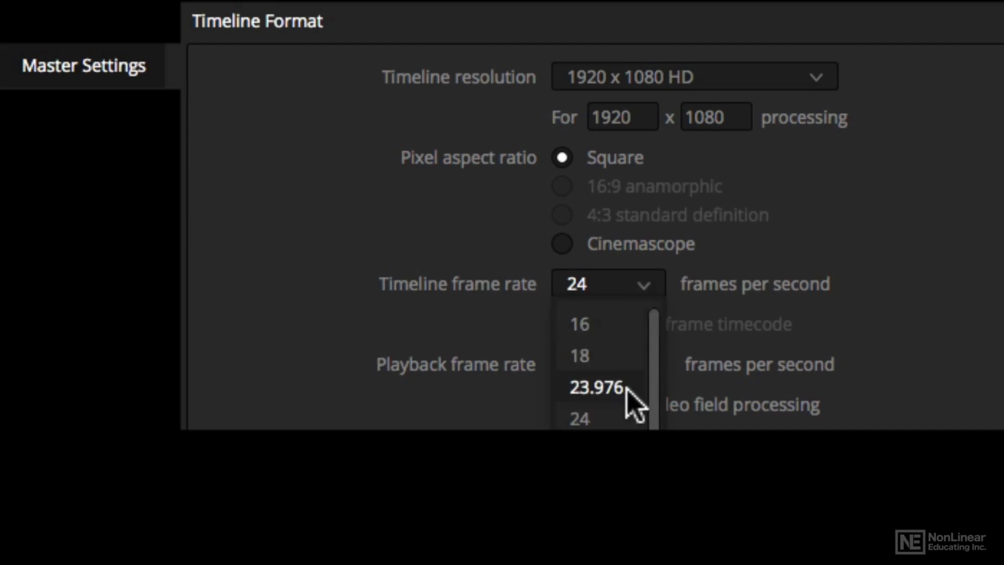
pyautogui.click(635, 404)
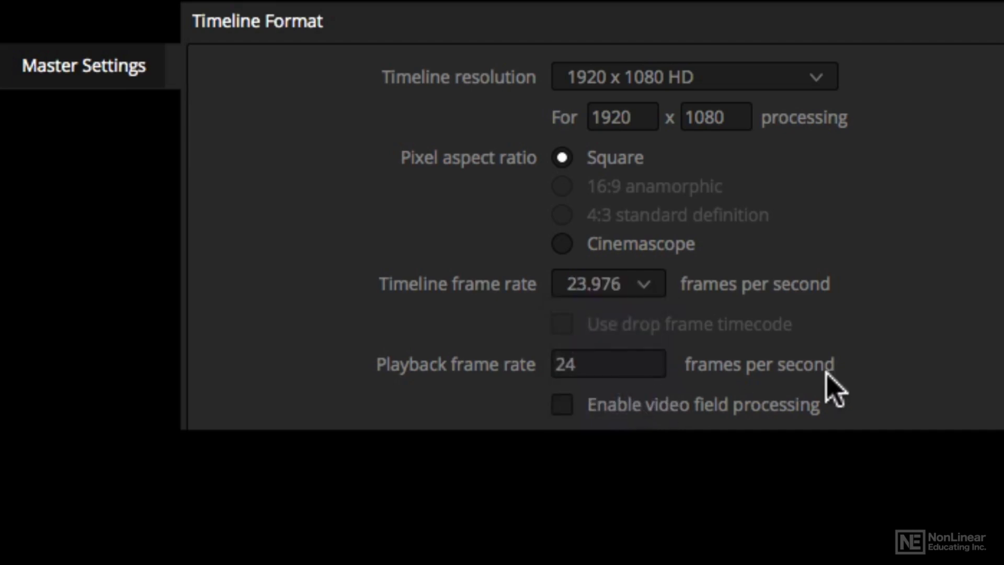
pyautogui.click(601, 365)
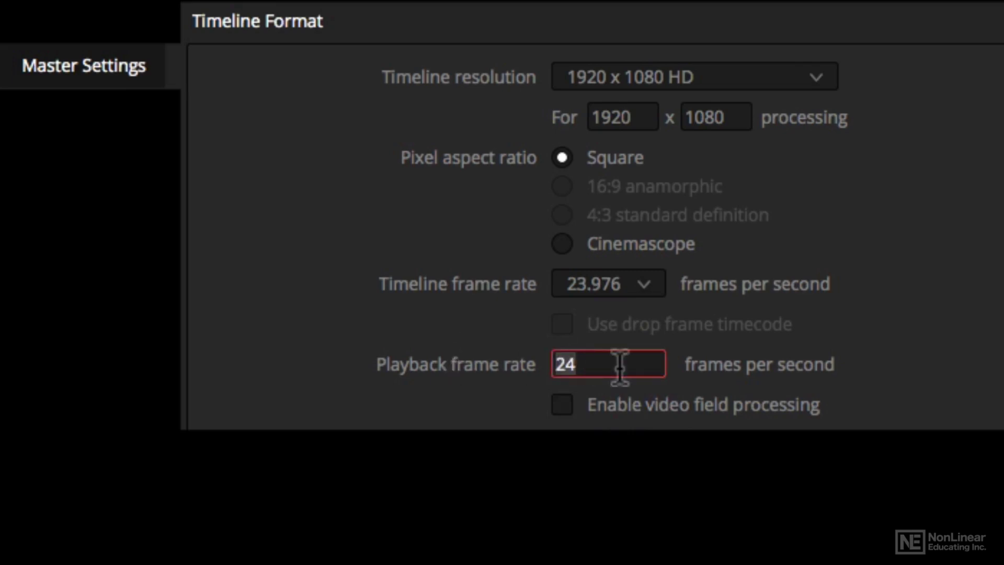
pyautogui.write('23.976')
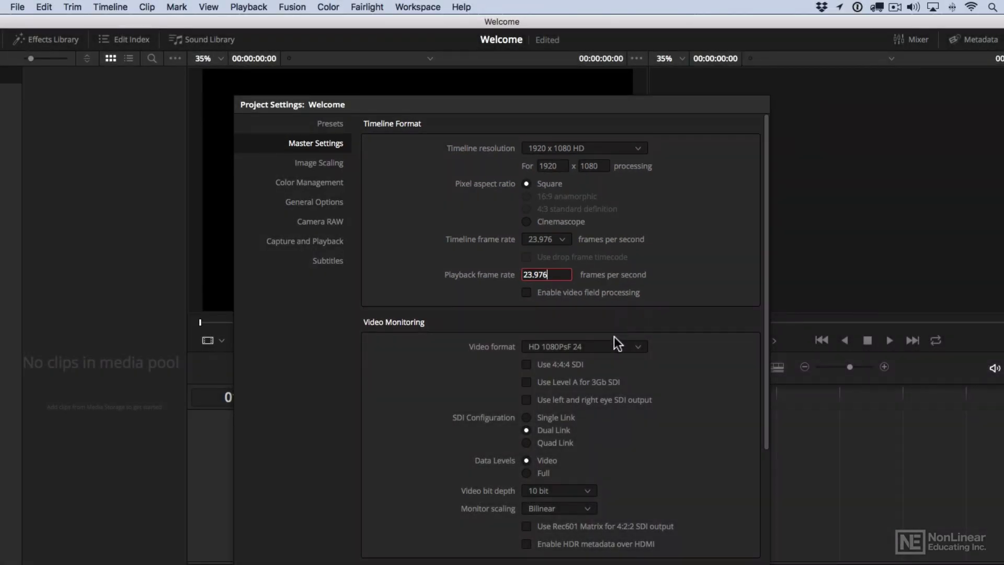
# - Choose HD 1080p 23.976 as the Video Monitoring format, then scroll down to Working Folders
pyautogui.click(614, 343)
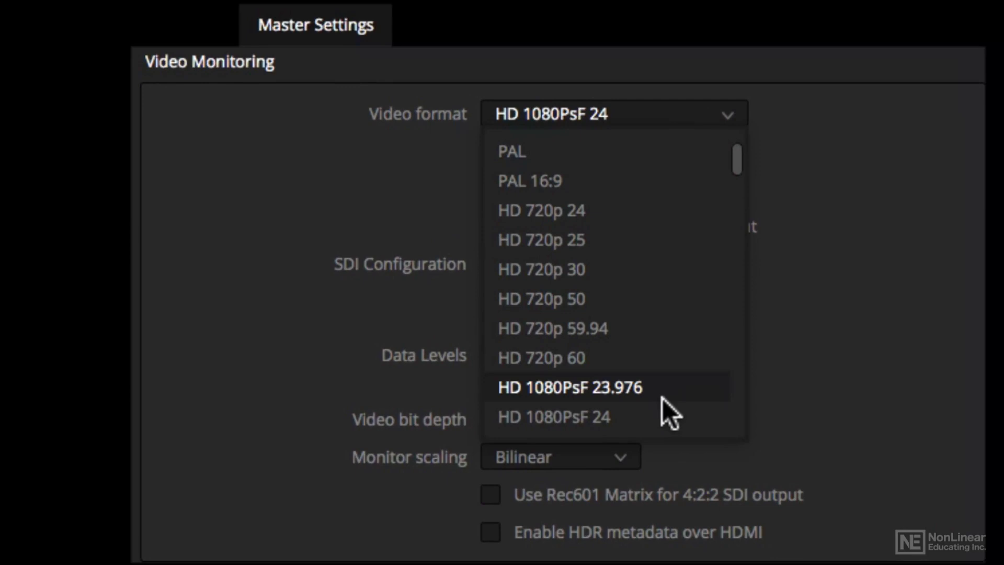
pyautogui.scroll(-3, 660, 395)
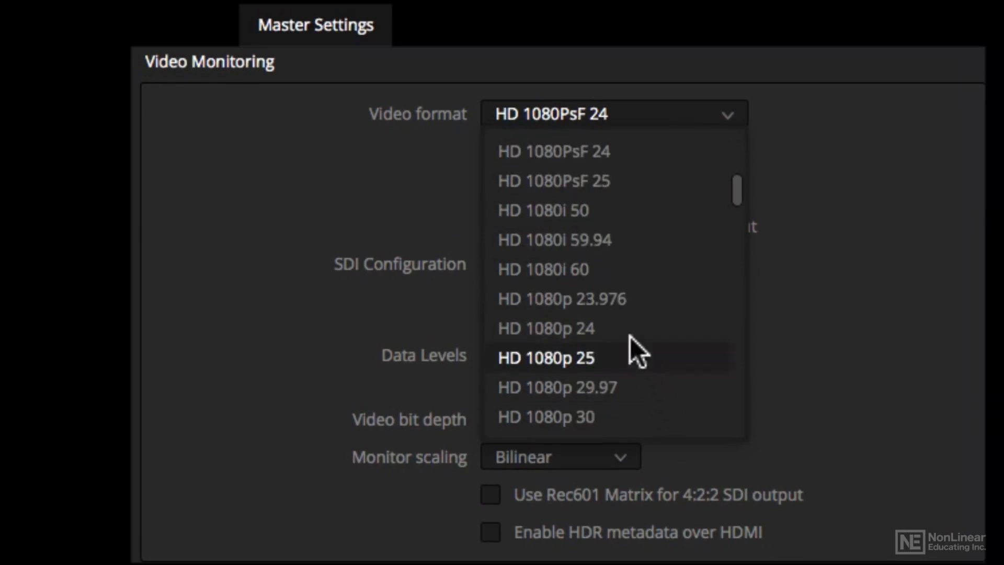
pyautogui.click(628, 298)
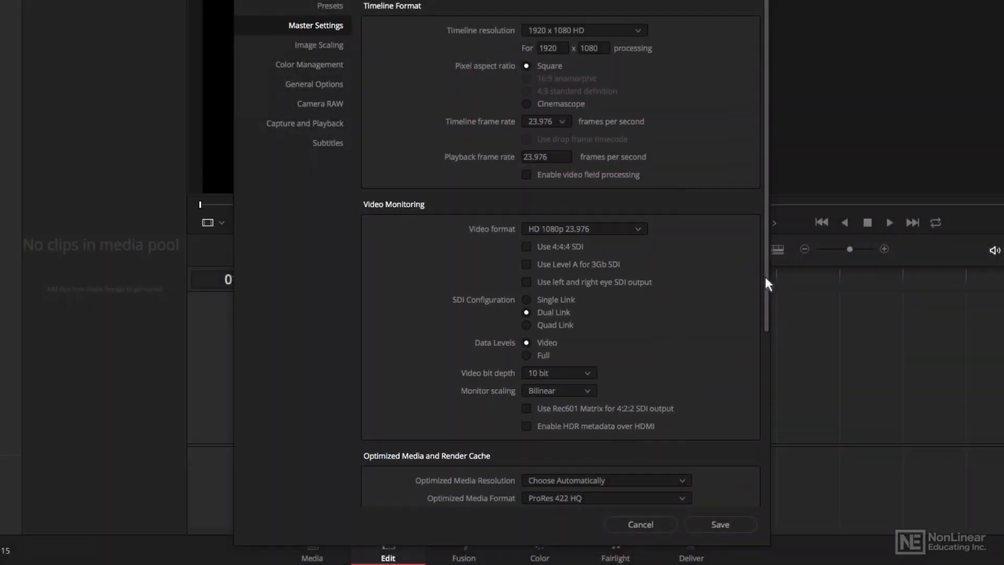
pyautogui.moveTo(765, 277); pyautogui.dragTo(763, 312)
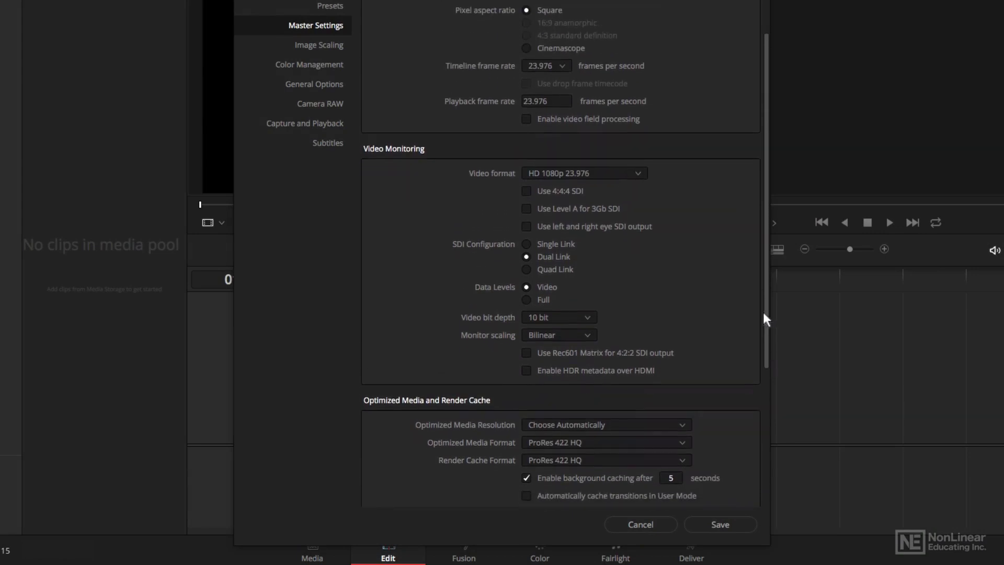
pyautogui.scroll(-5, 650, 297)
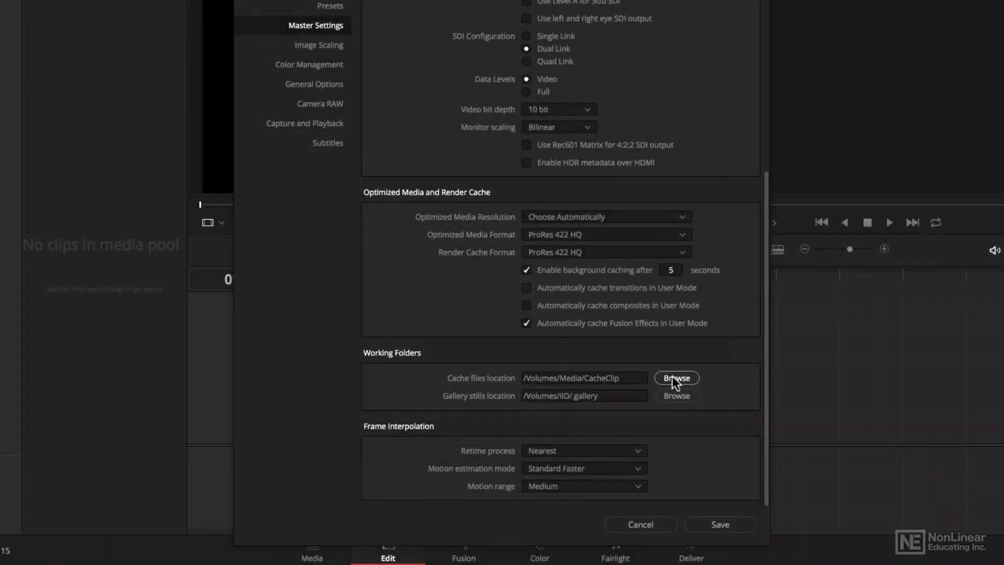
# - Point the cache files location to /Volumes/Media/1 Resolve Media
pyautogui.click(676, 378)
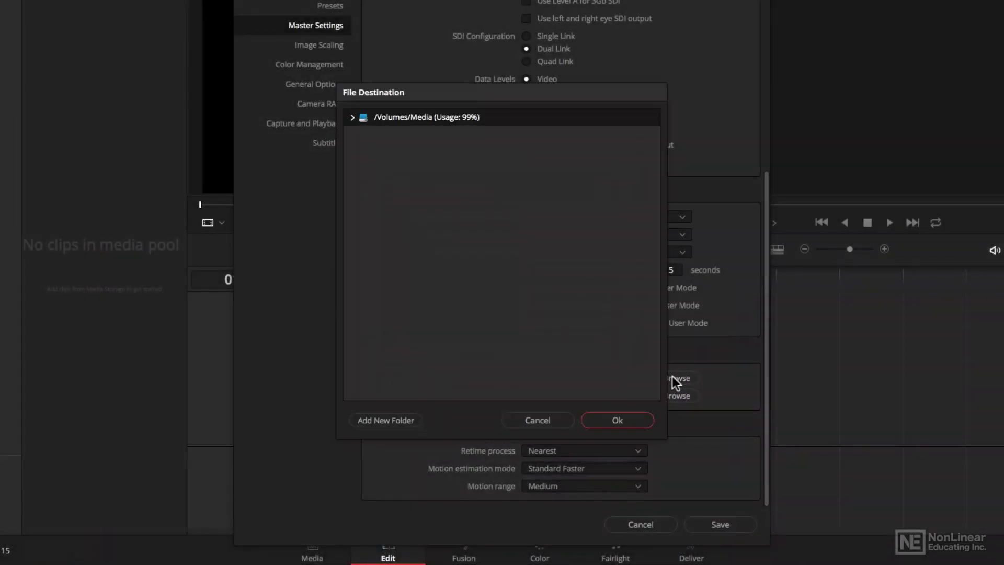
pyautogui.click(352, 118)
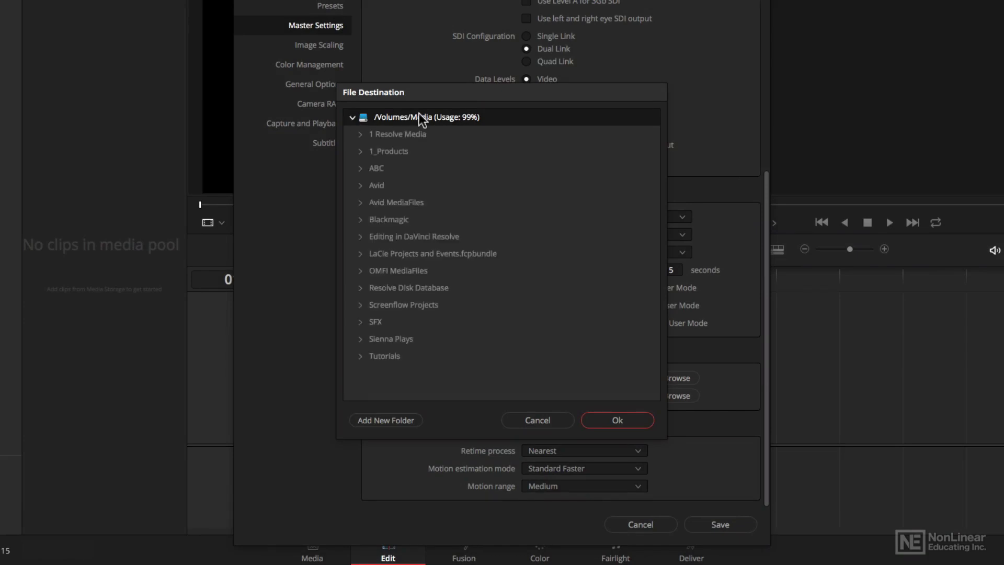
pyautogui.click(397, 134)
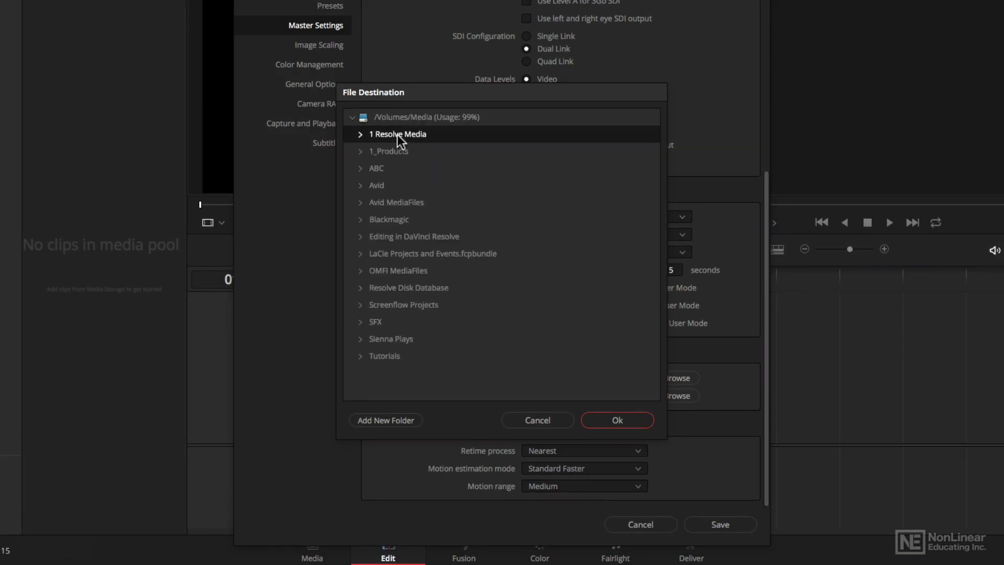
pyautogui.click(624, 422)
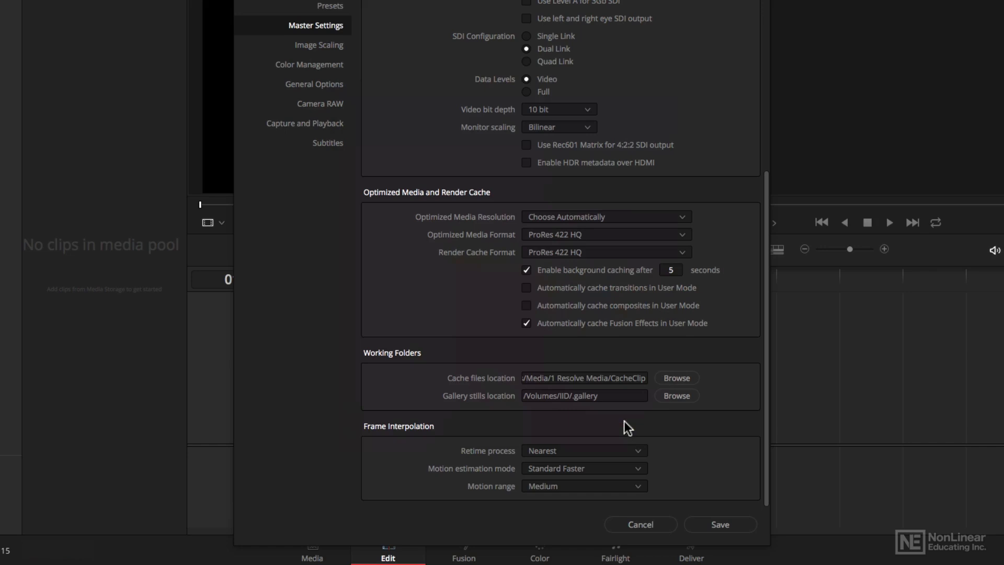
# - Point the gallery stills location to the 1 Resolve Media folder as well
pyautogui.click(673, 396)
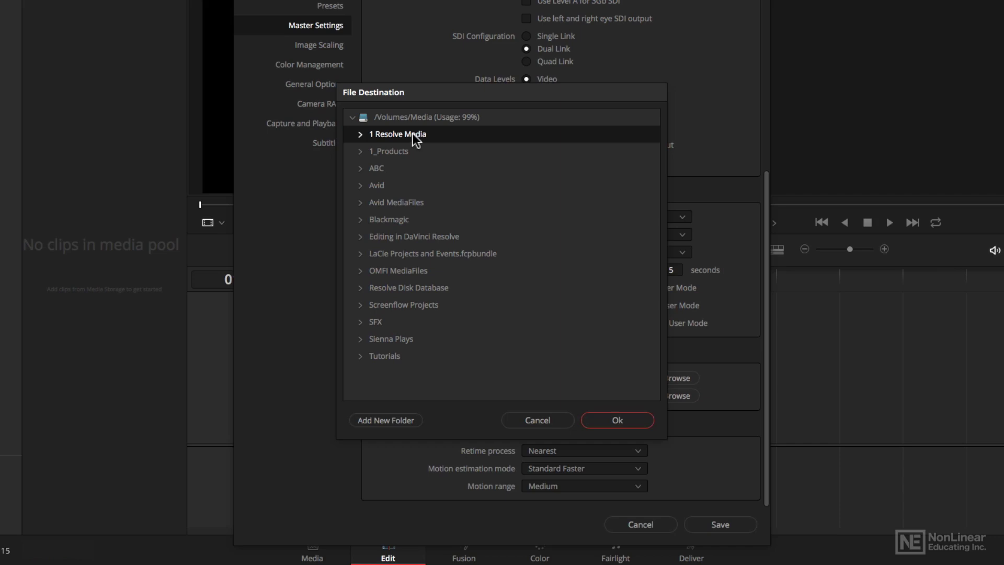
pyautogui.click(352, 115)
pyautogui.click(352, 117)
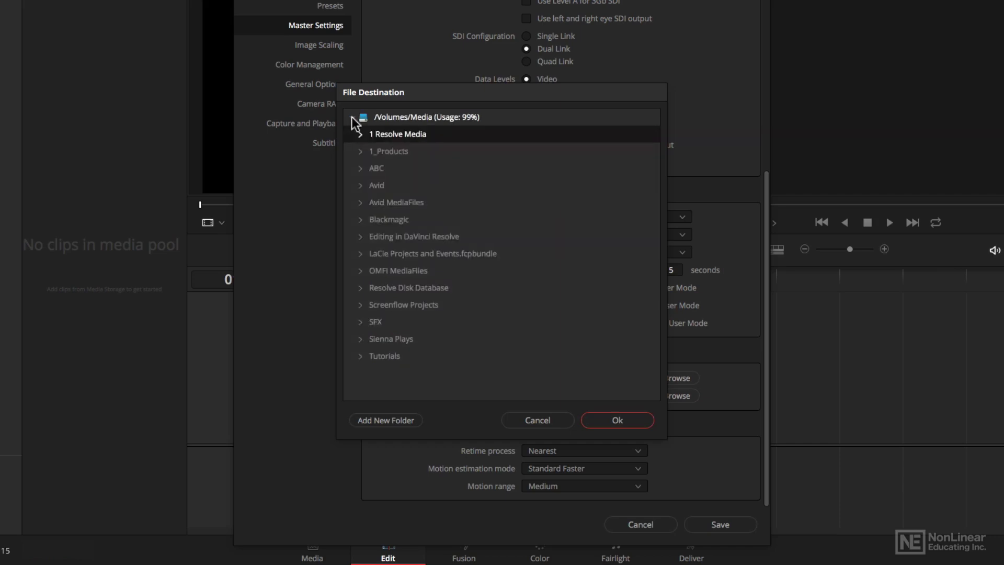
pyautogui.click(351, 117)
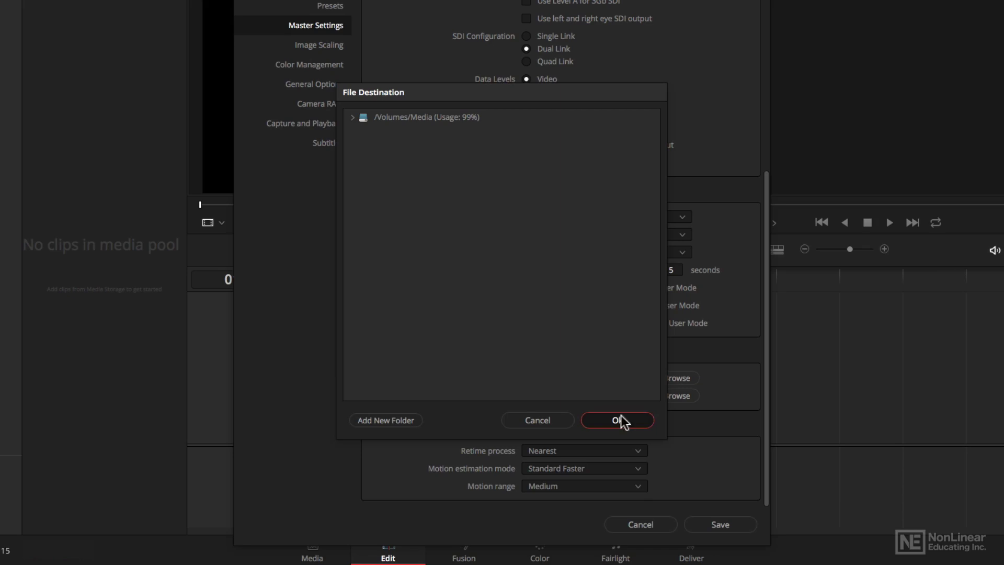
pyautogui.click(620, 419)
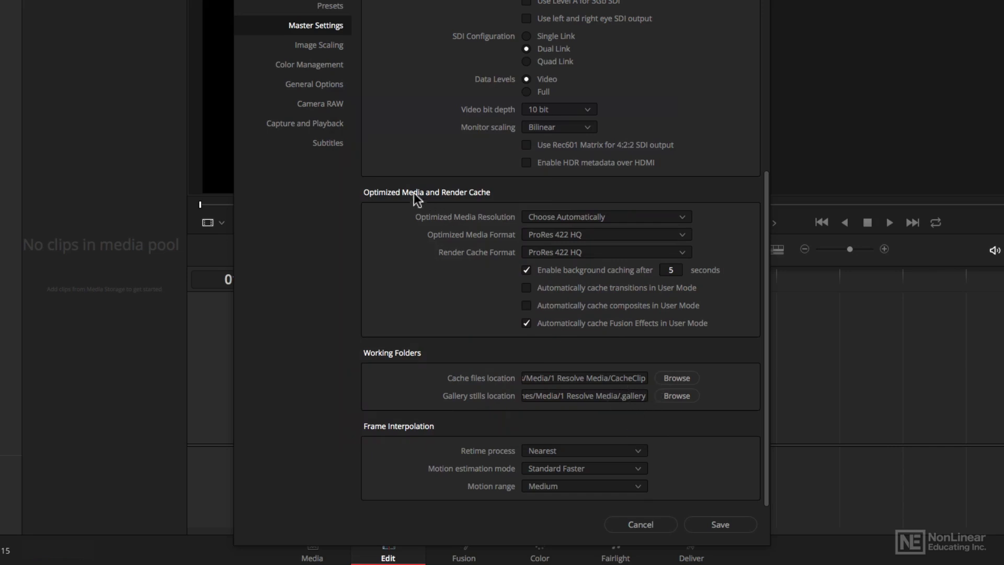
# - In Capture and Playback, set captured clips to save to /Volumes/Media/1 Resolve Media
pyautogui.click(336, 124)
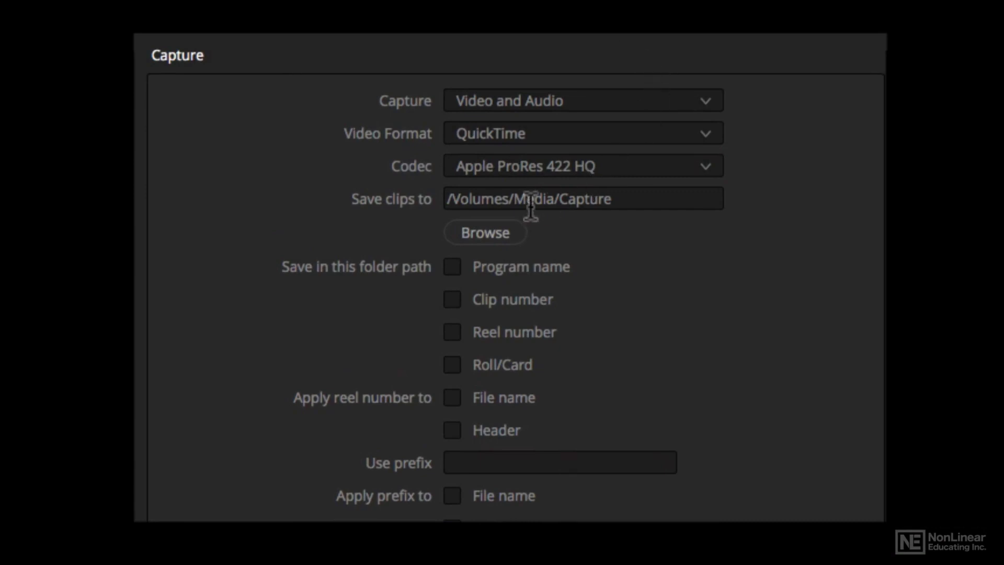
pyautogui.click(461, 198)
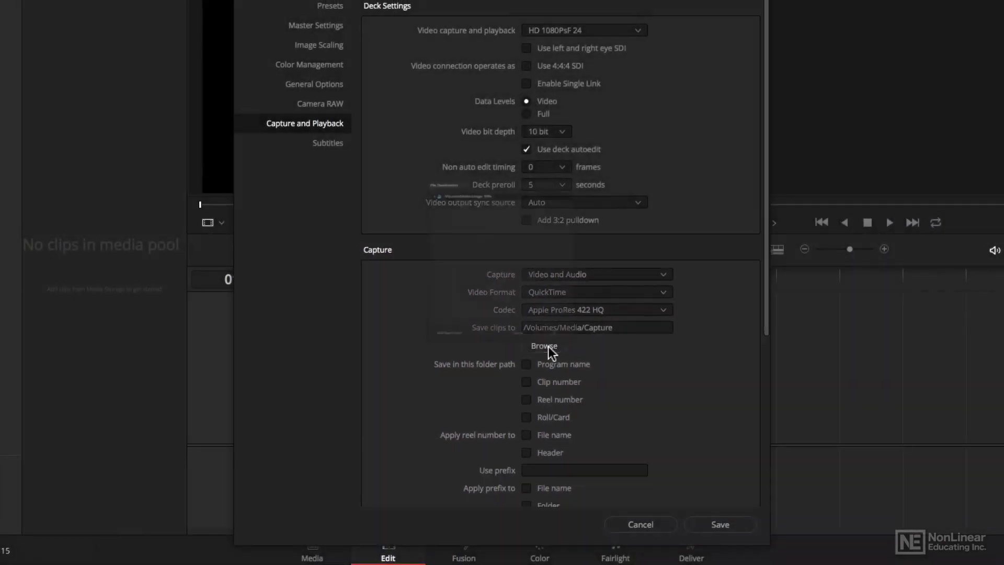
pyautogui.click(508, 256)
pyautogui.click(353, 117)
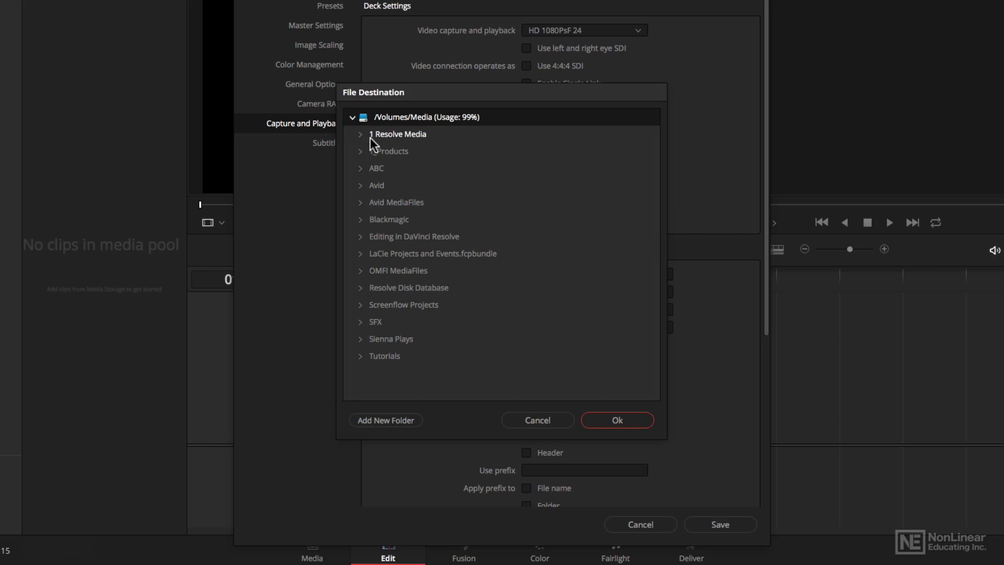
pyautogui.click(399, 134)
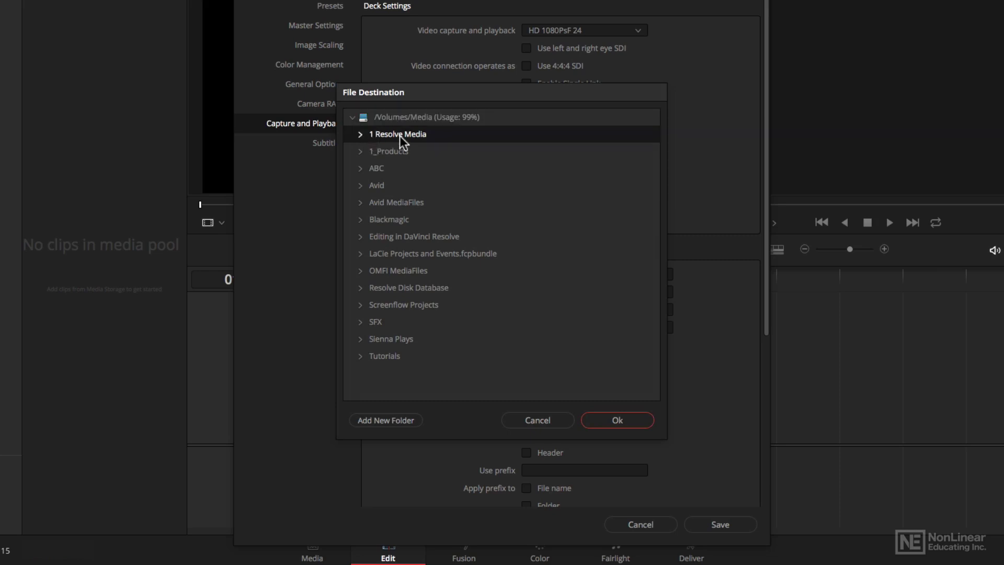
pyautogui.click(633, 418)
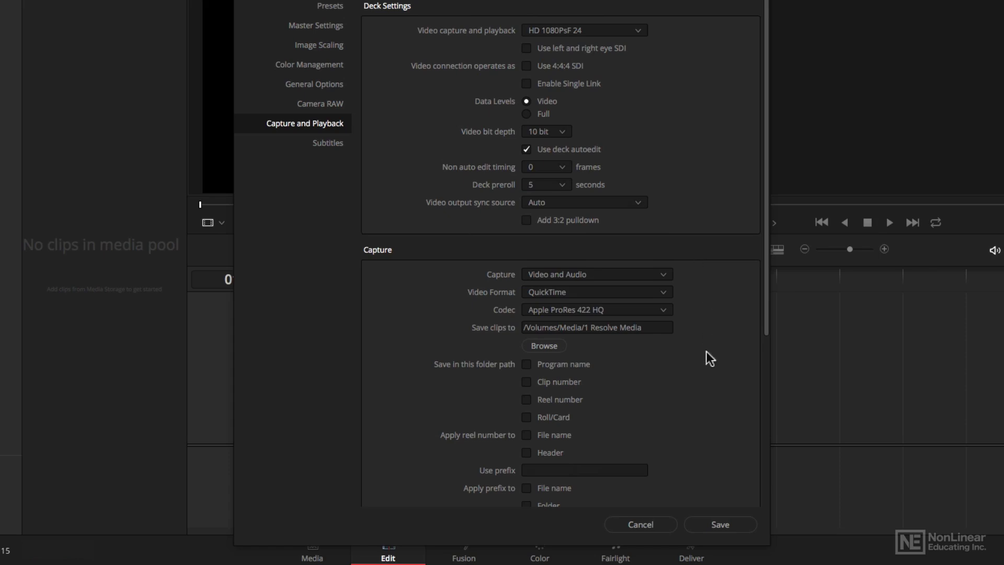
# - Save the project settings and approve updating the gallery path
pyautogui.click(741, 524)
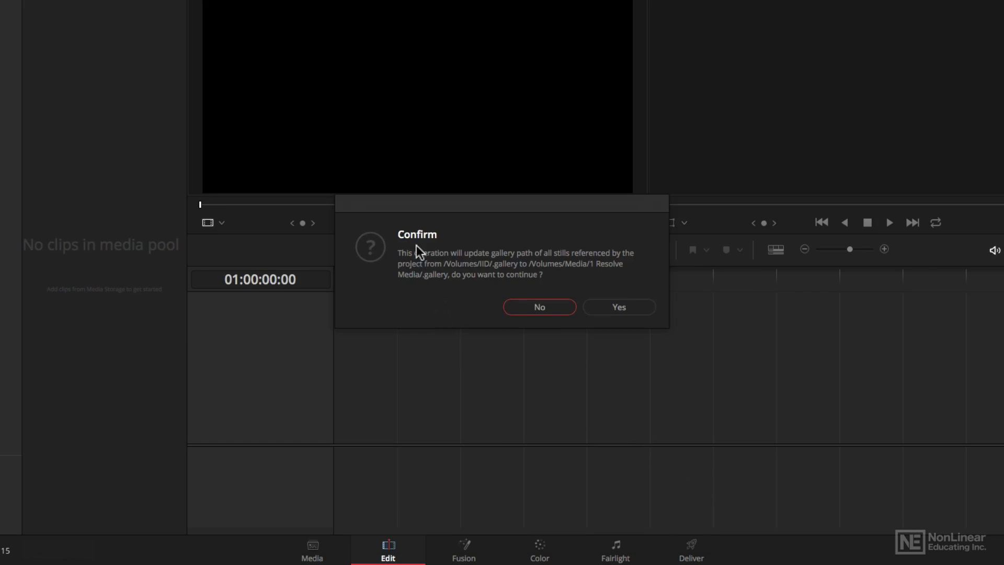
pyautogui.click(635, 309)
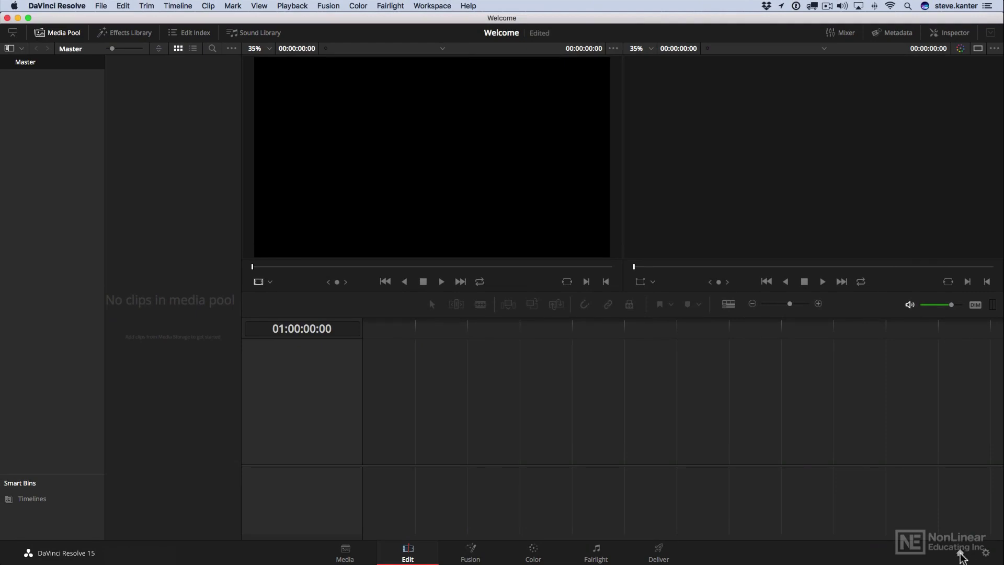
# - From the Project Manager, open Project Settings for the Welcome project
pyautogui.click(960, 552)
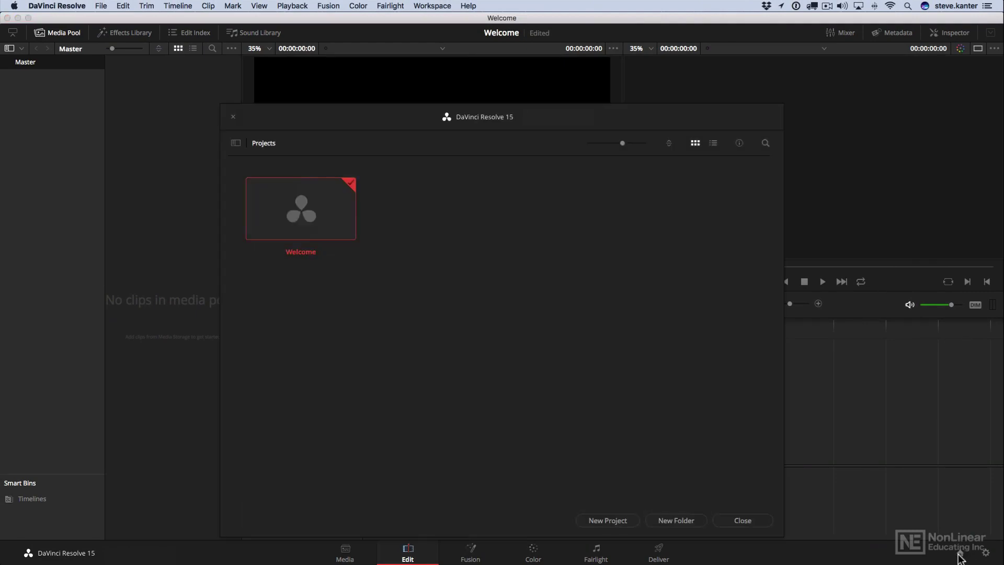
pyautogui.rightClick(320, 228)
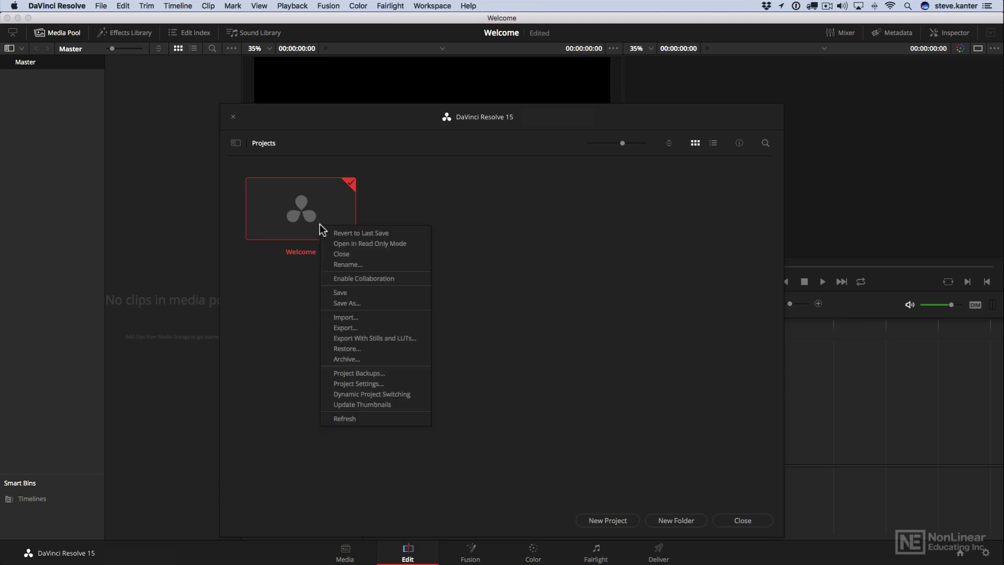
pyautogui.click(328, 383)
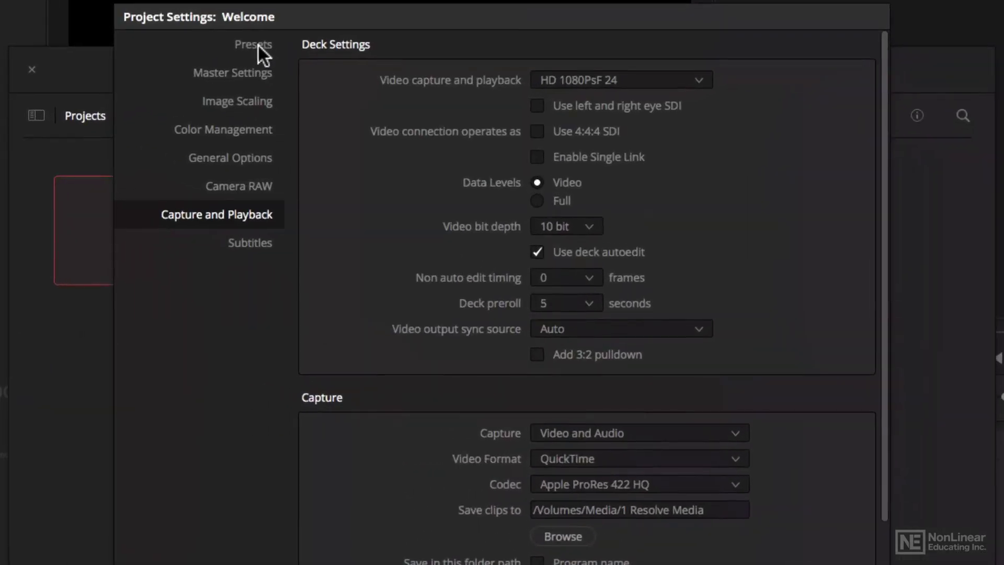
# - Save the current settings as a preset named '1920x1080 23.976' on the Presets page
pyautogui.click(363, 103)
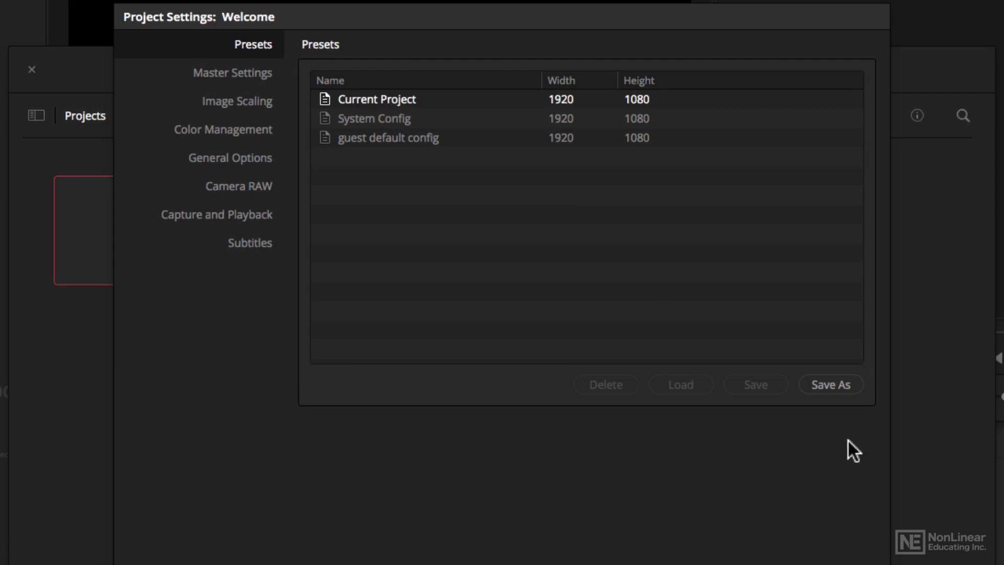
pyautogui.click(843, 388)
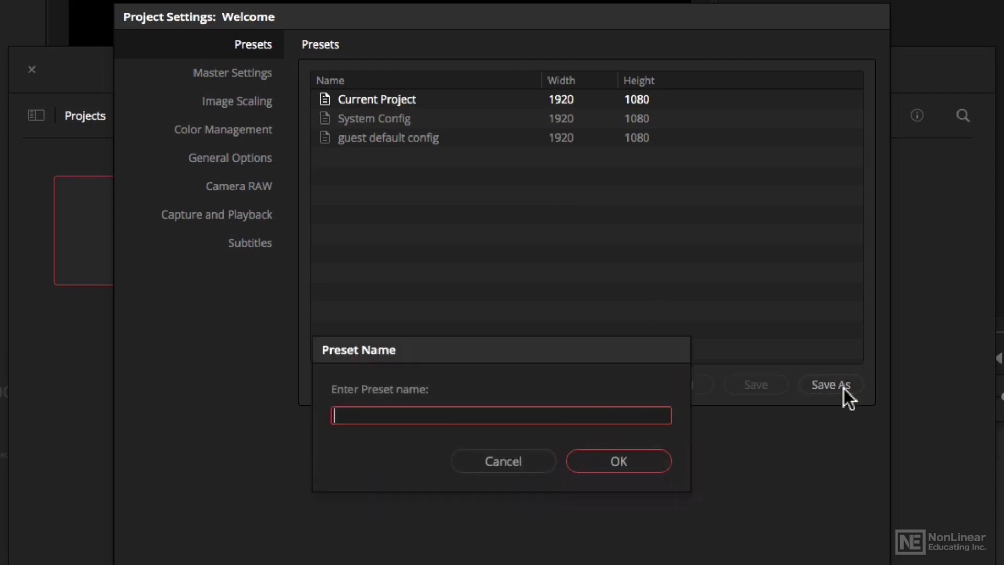
pyautogui.write('1920x1080 23.976')
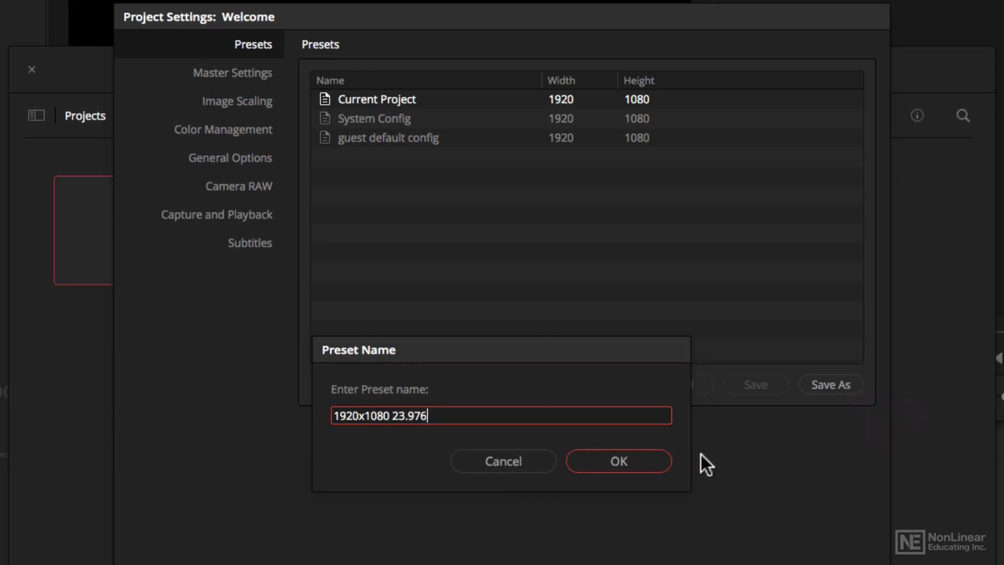
pyautogui.click(657, 464)
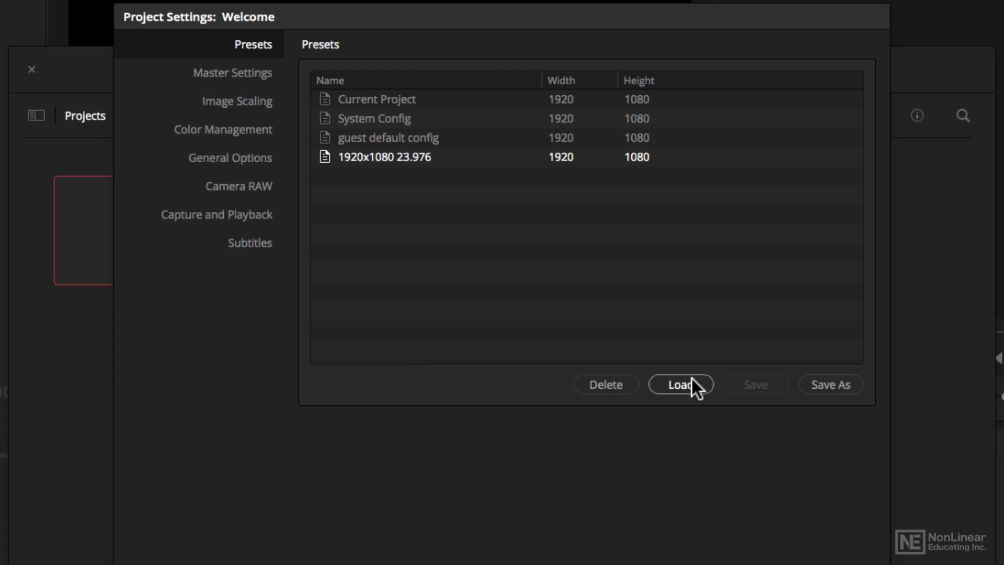
# - Cancel Project Settings and save Welcome as a new project '1920x1080 23.976 Template'
pyautogui.click(623, 529)
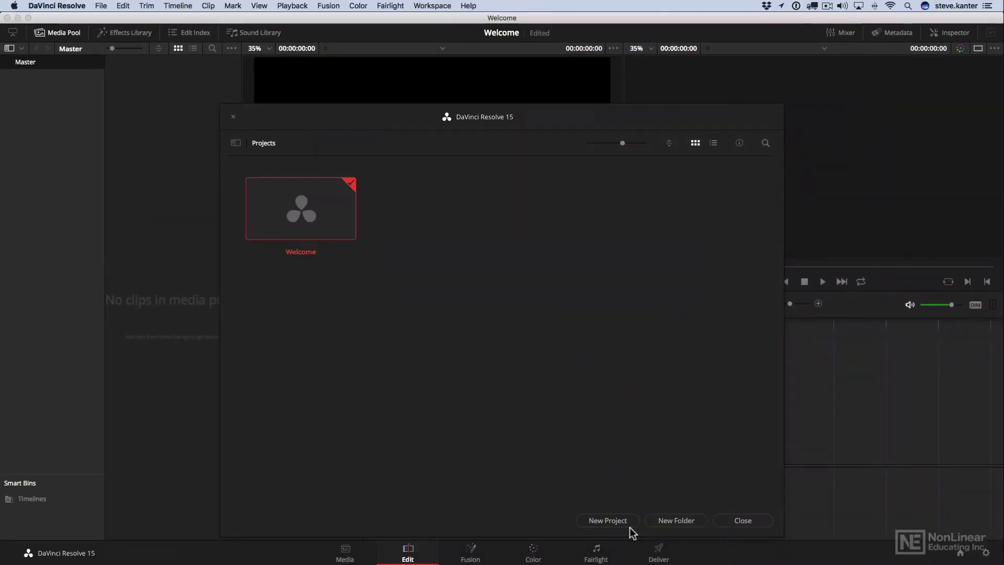
pyautogui.rightClick(325, 230)
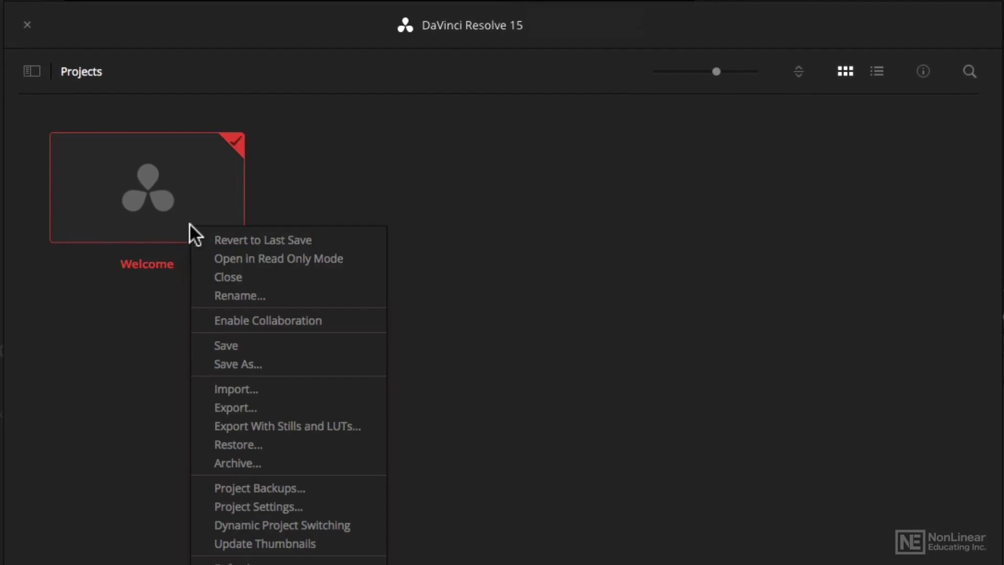
pyautogui.click(206, 362)
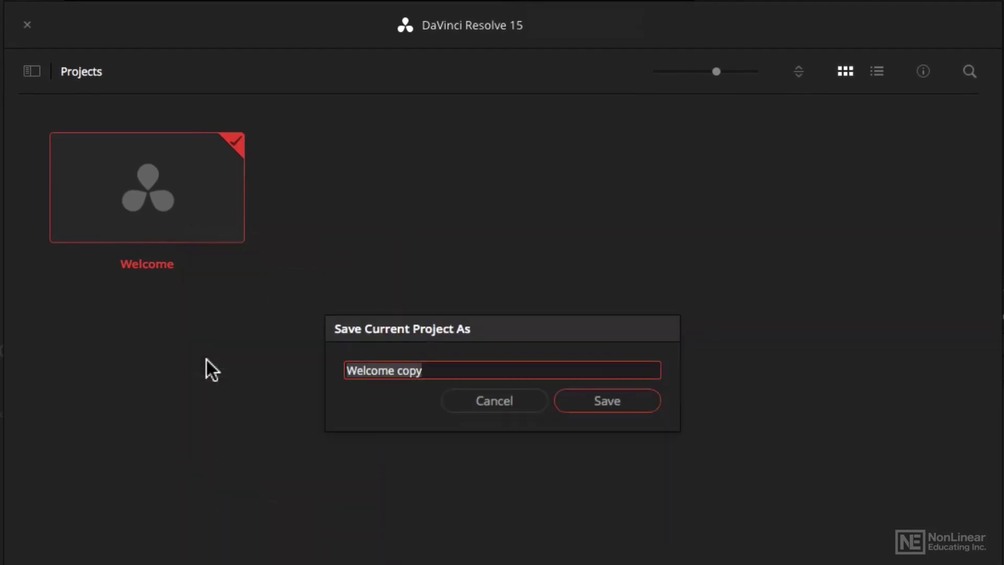
pyautogui.write('19')
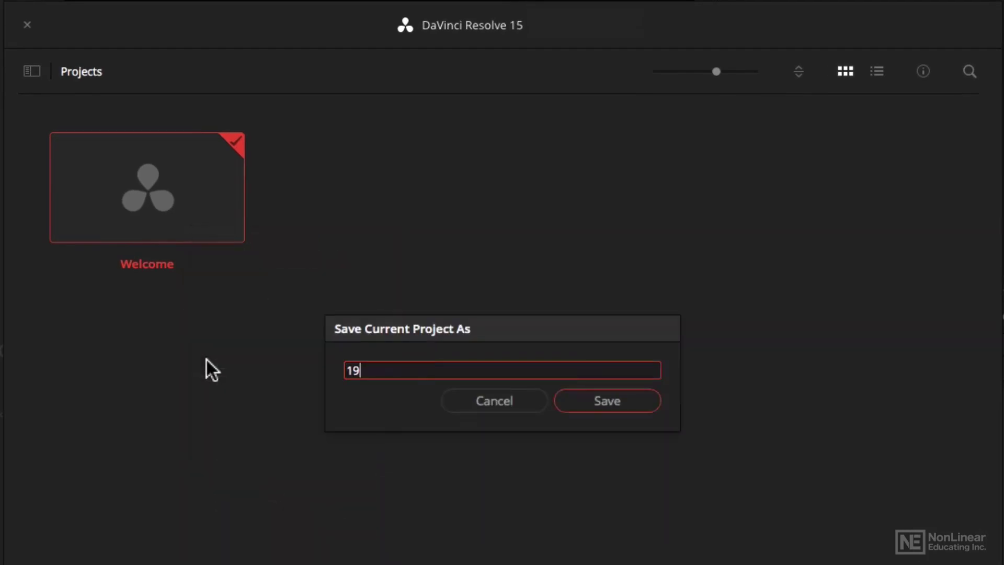
pyautogui.write('20x1080 23')
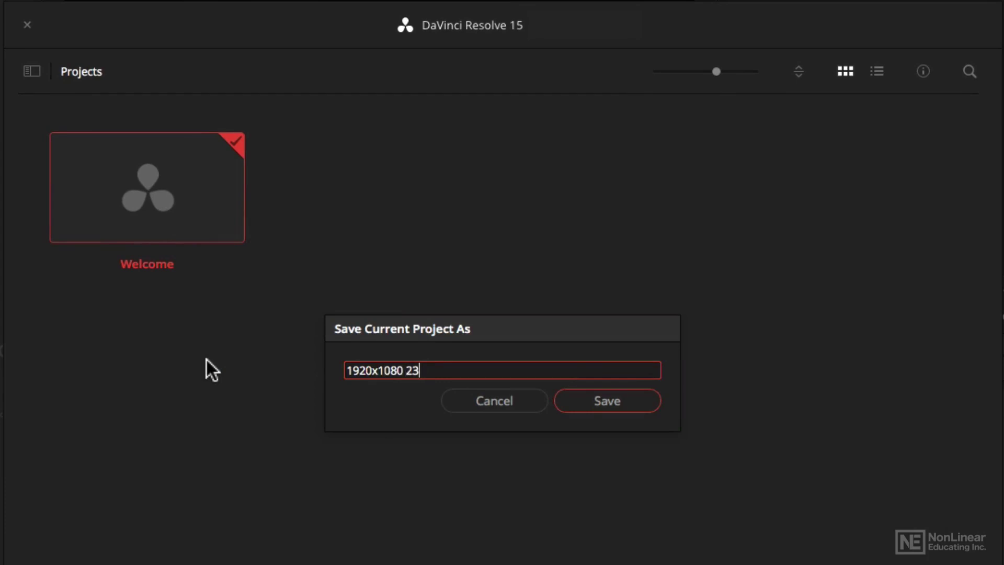
pyautogui.write('.976 Template')
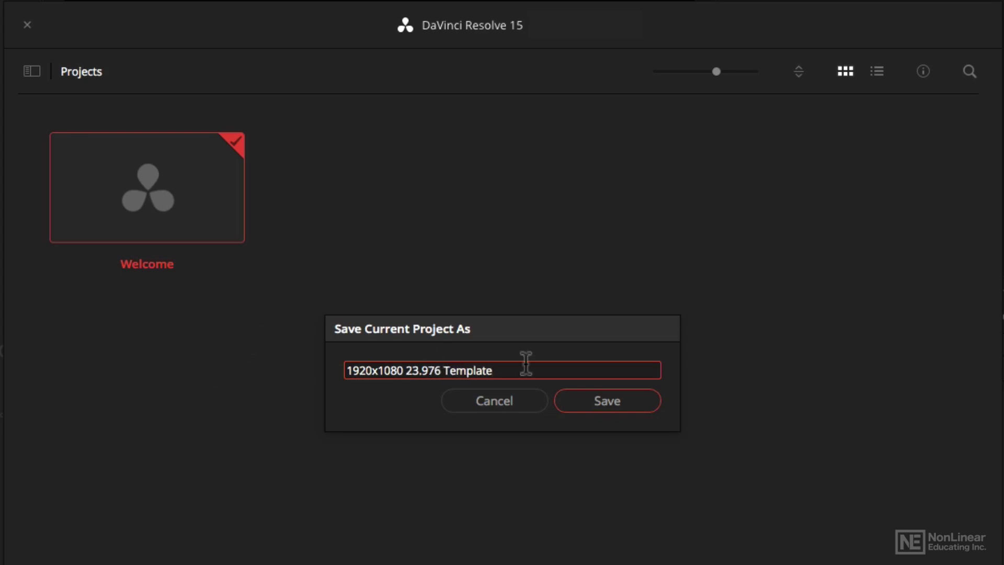
pyautogui.click(605, 399)
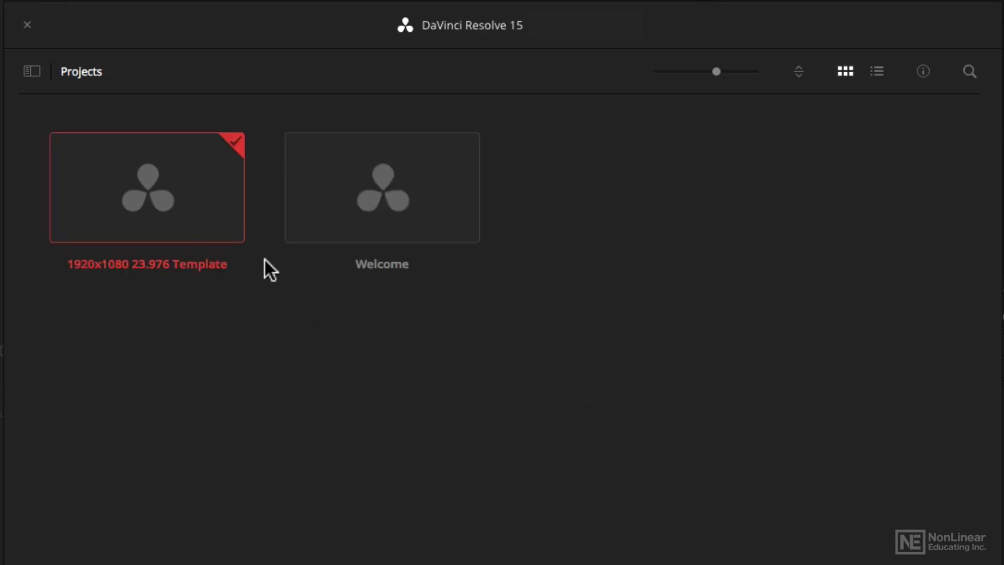
# - Show project details in list view, widening Name and Last Modified columns to check format
pyautogui.rightClick(177, 211)
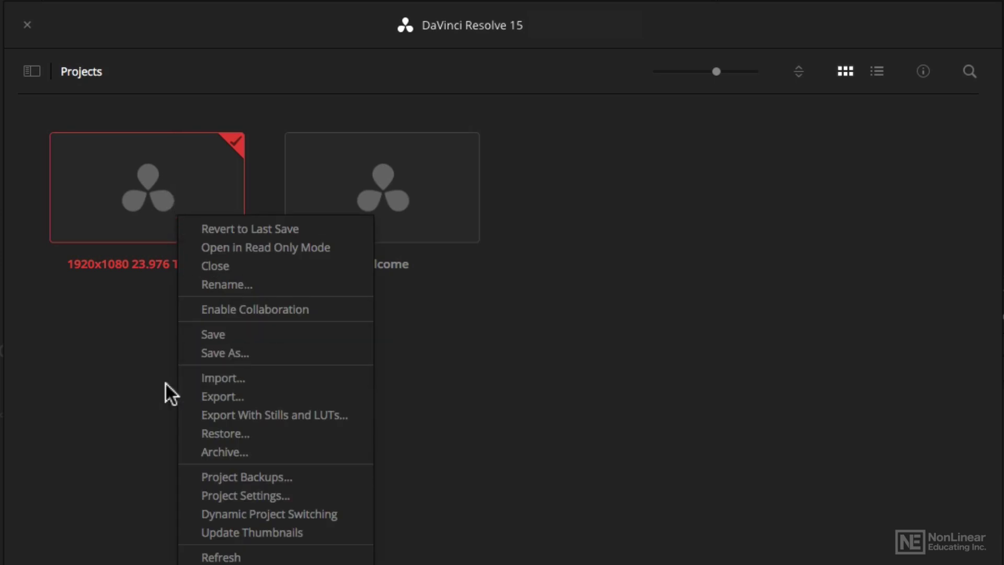
pyautogui.click(137, 375)
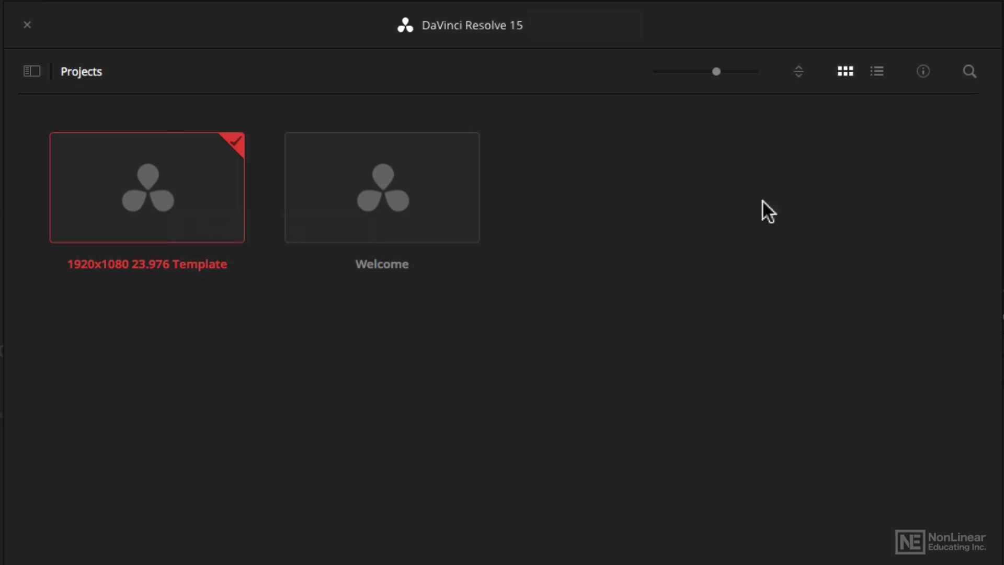
pyautogui.click(923, 74)
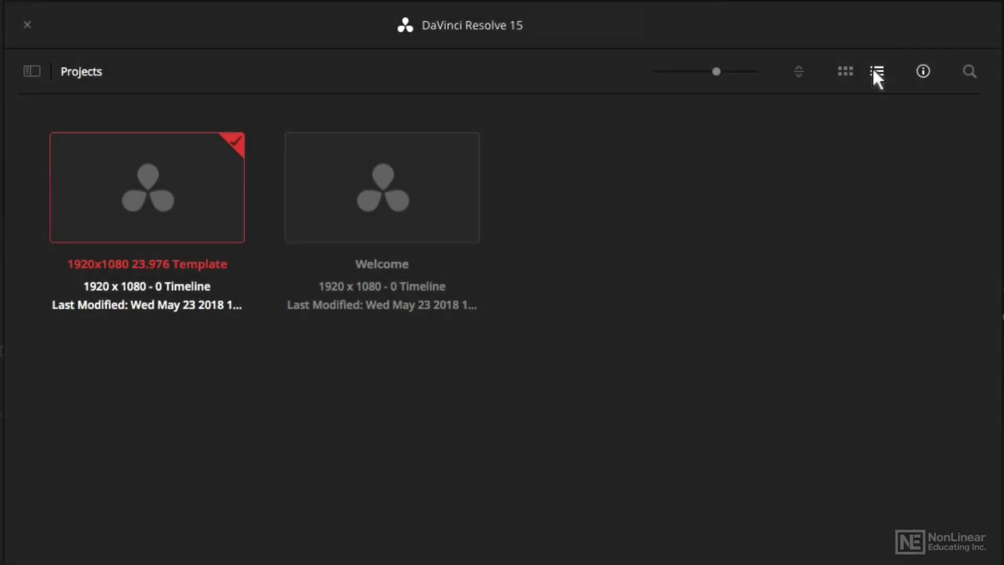
pyautogui.click(873, 69)
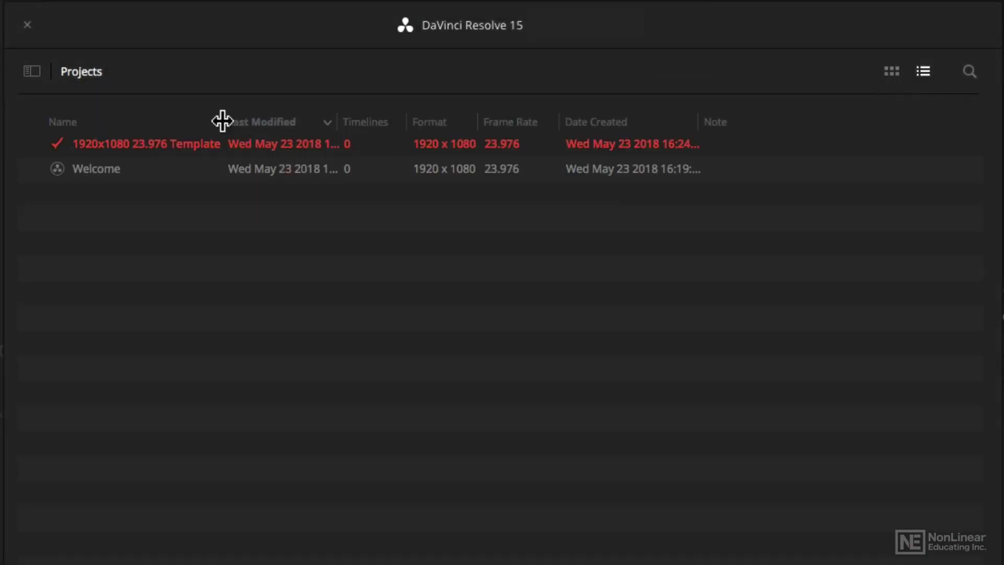
pyautogui.moveTo(222, 120); pyautogui.dragTo(251, 121)
pyautogui.moveTo(369, 116); pyautogui.dragTo(439, 114)
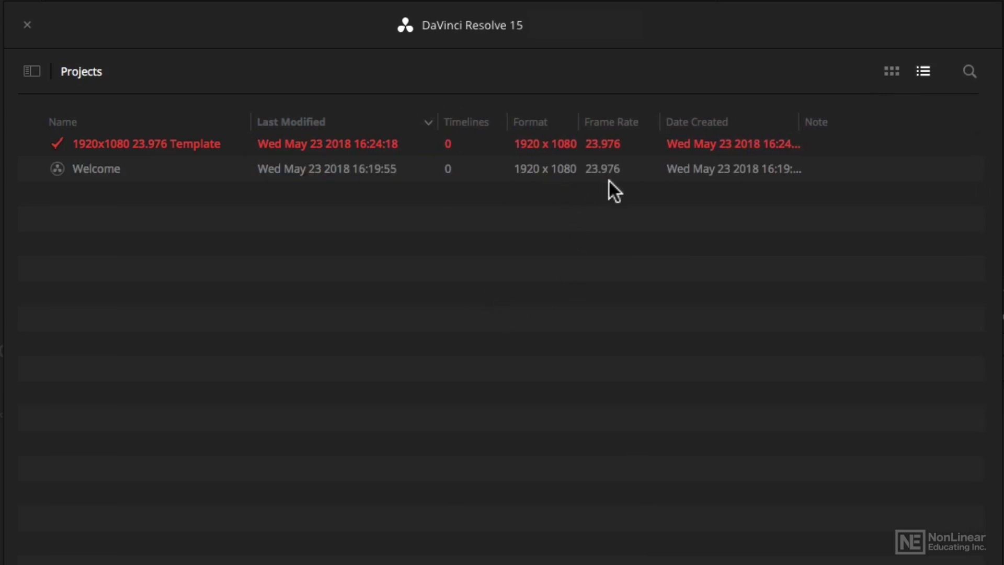
# - Return to thumbnail view without details and open the Welcome project
pyautogui.click(885, 72)
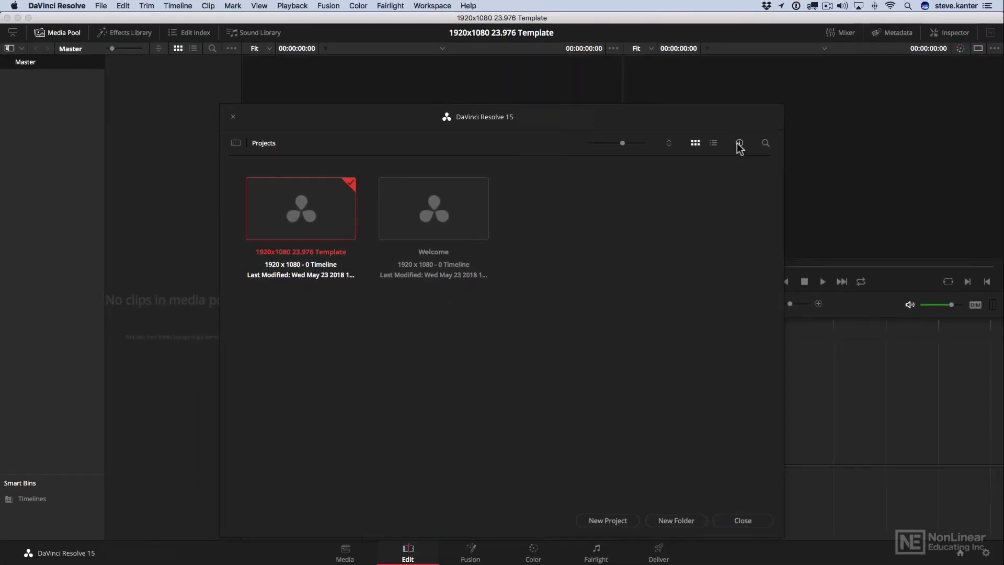
pyautogui.click(741, 142)
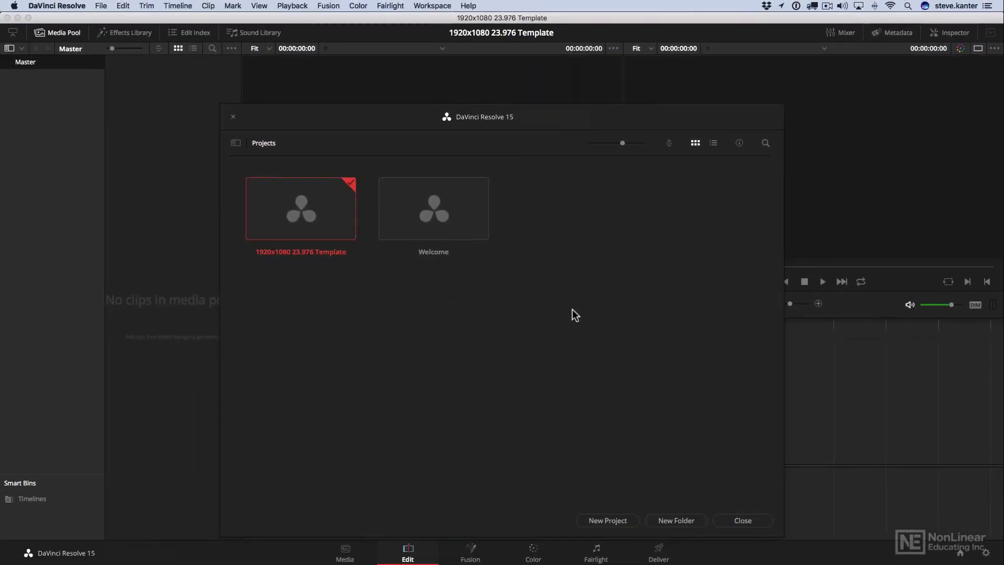
pyautogui.doubleClick(459, 215)
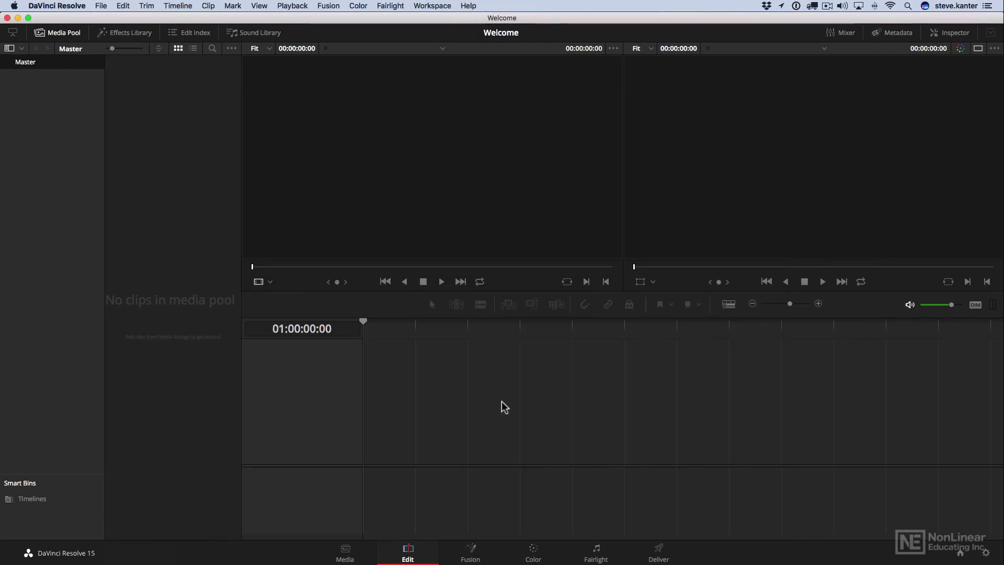